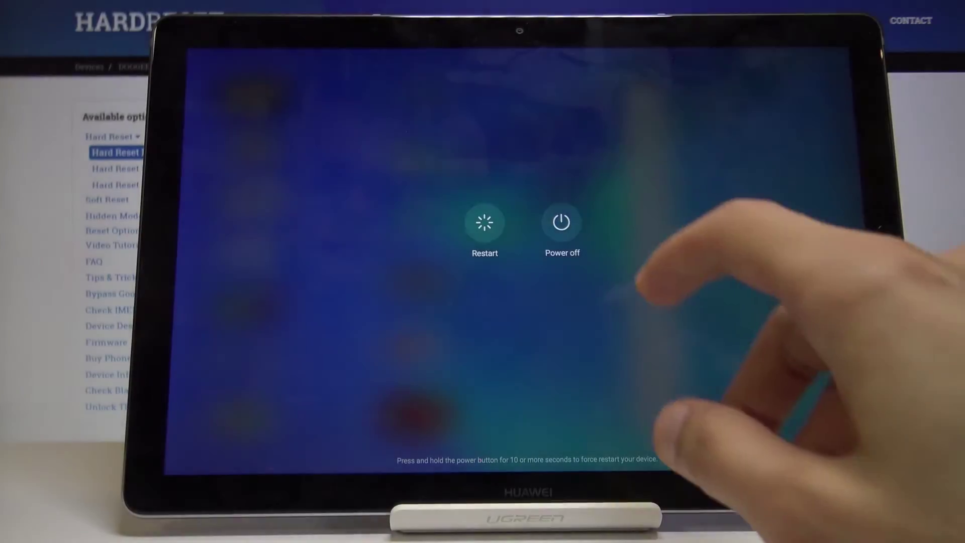
left_click(484, 222)
left_click(562, 223)
left_click(523, 219)
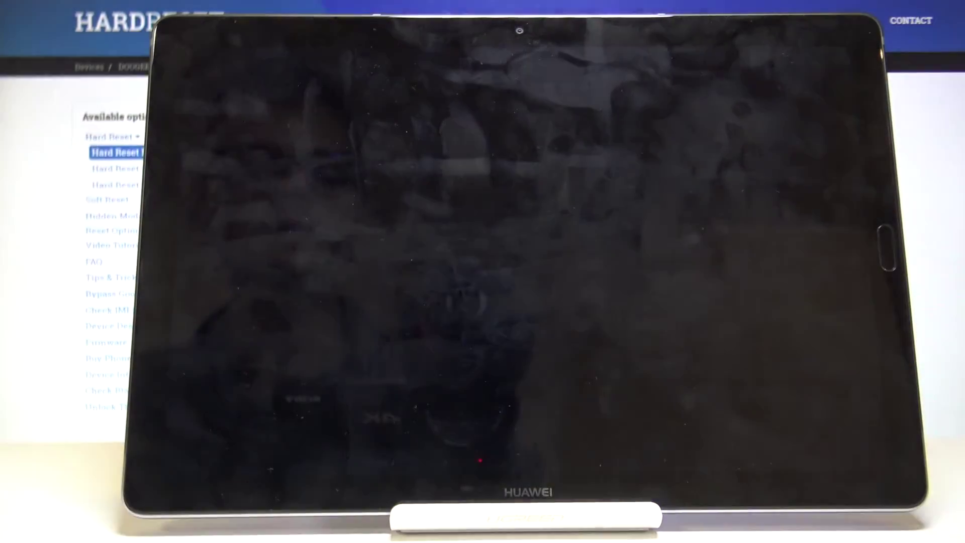